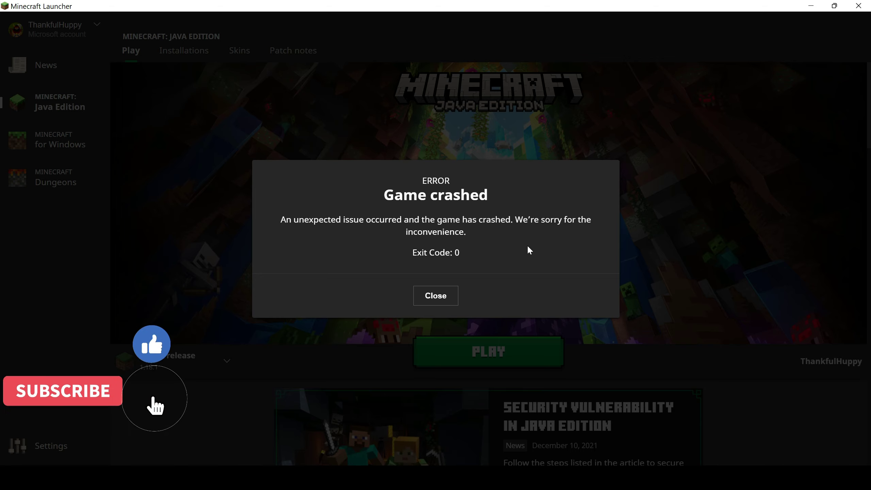
# Dismiss the Exit Code 0 crash, launch 1.18.1, and check the Realms and Singleplayer lists.
pyautogui.click(427, 302)
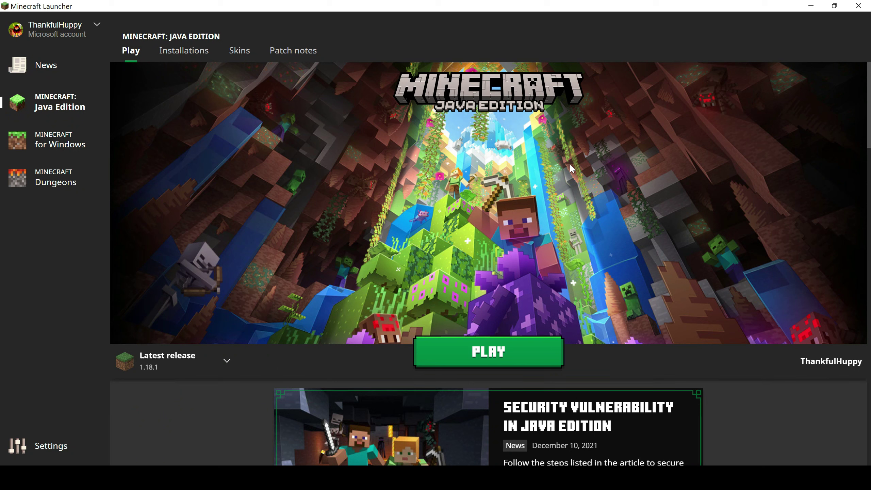
pyautogui.click(517, 353)
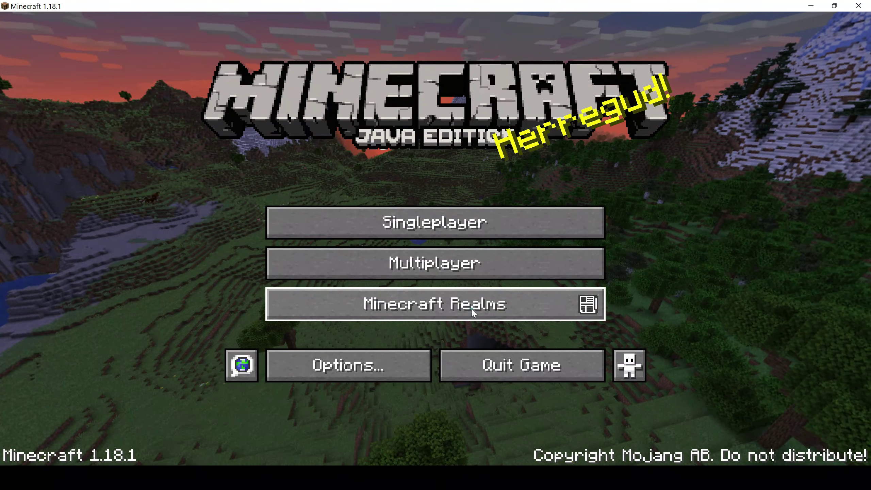
pyautogui.click(473, 313)
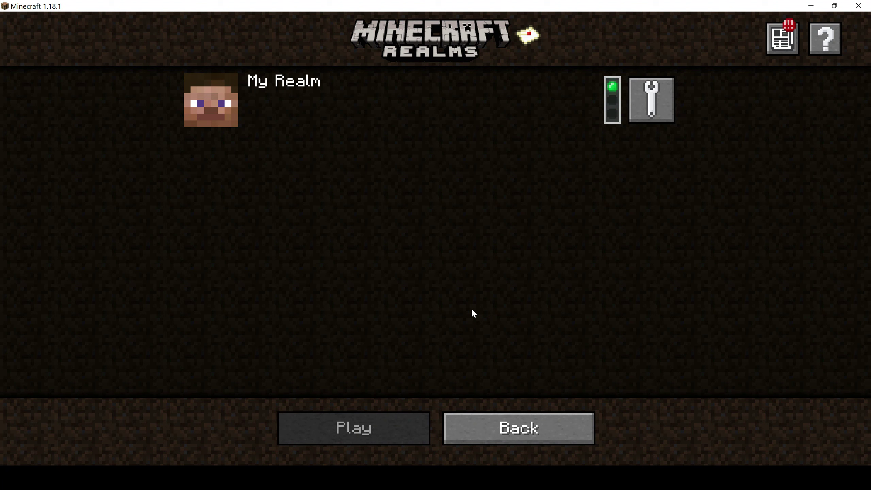
pyautogui.click(506, 419)
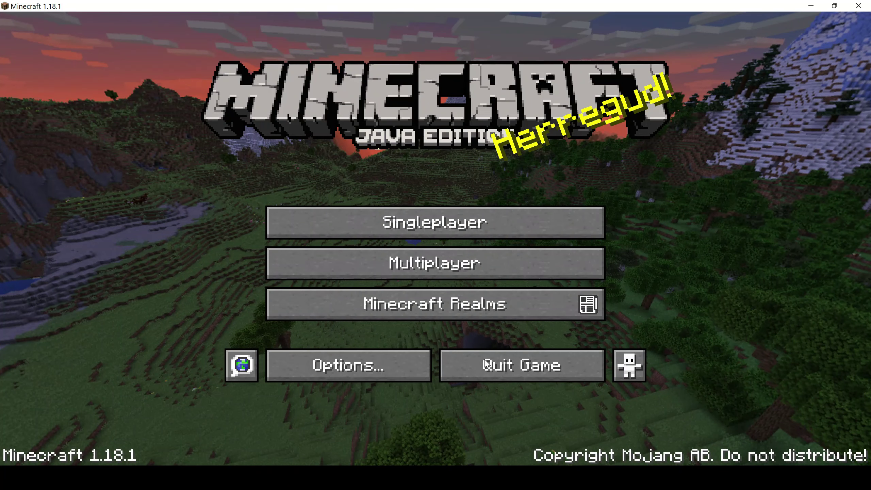
pyautogui.click(478, 223)
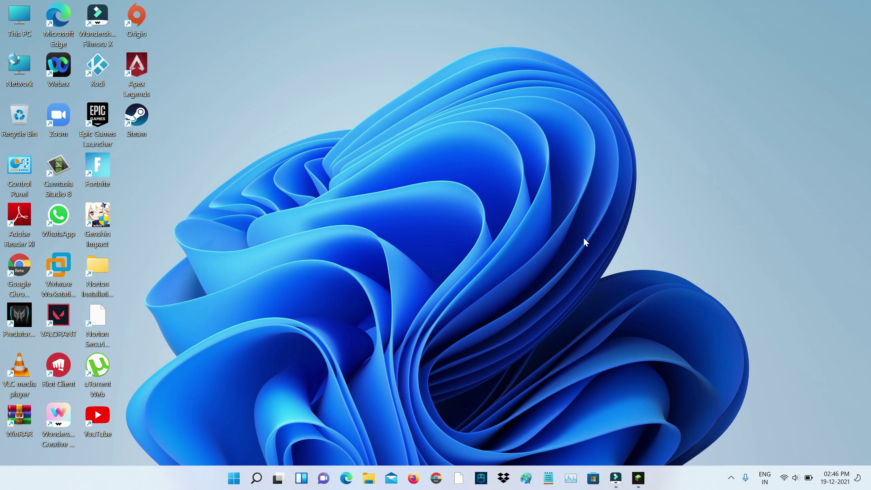
# End the Minecraft Launcher background process in Task Manager, then close Task Manager.
pyautogui.hotkey('ctrl', 'shift', 'Escape')
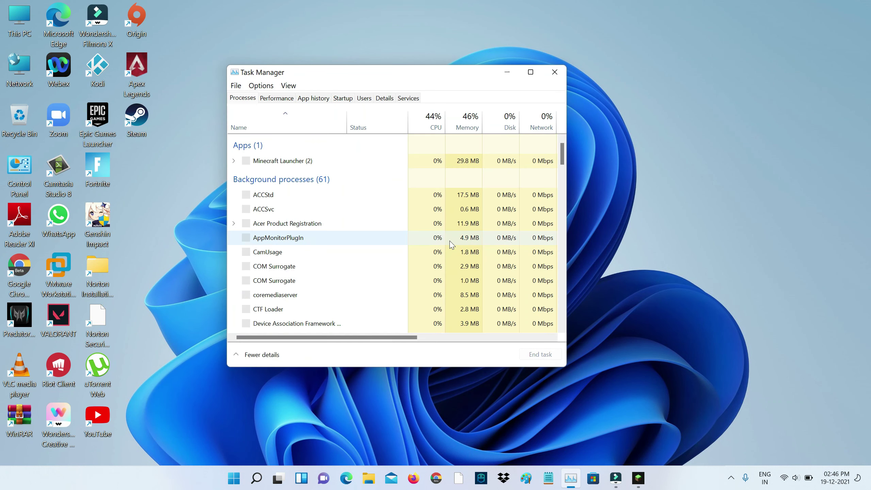
pyautogui.rightClick(307, 160)
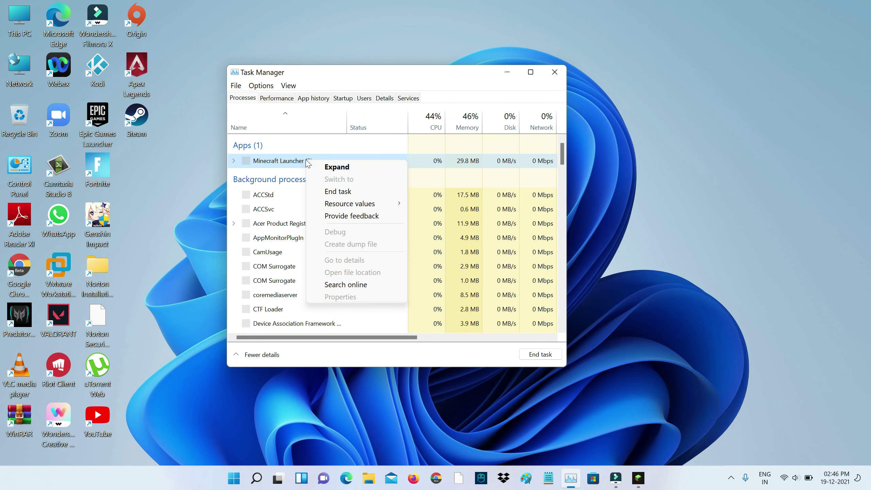
pyautogui.click(335, 194)
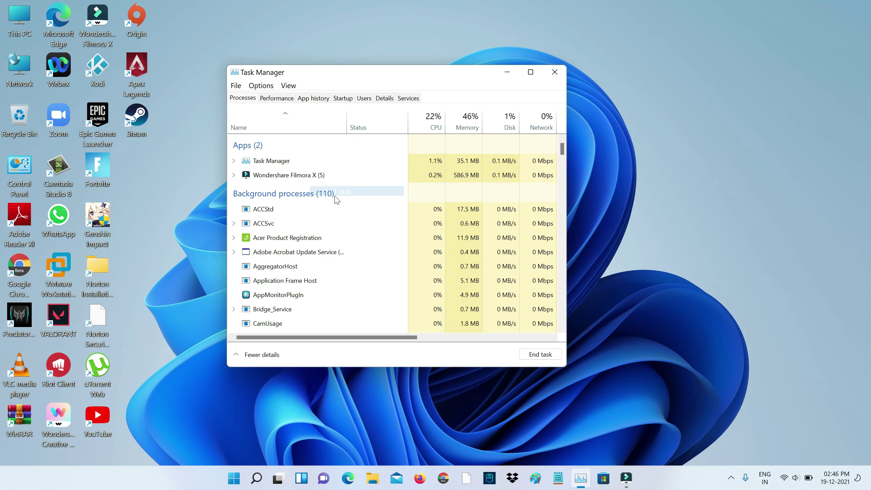
pyautogui.click(563, 76)
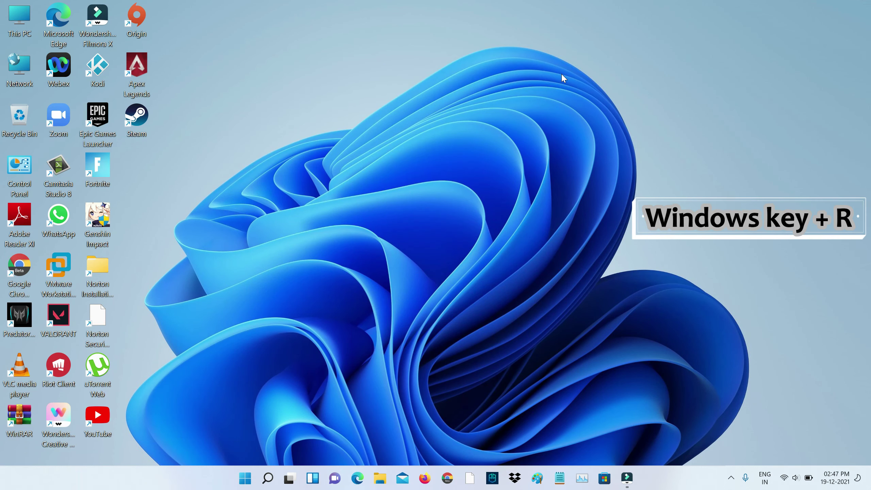
# Go to AppData\Roaming\.minecraft and delete the webcache2 folder.
pyautogui.press('super+r')
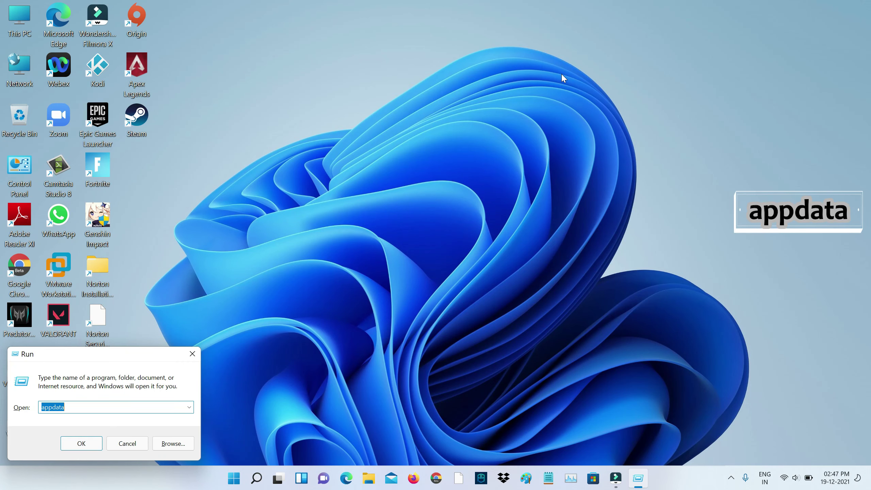
pyautogui.press('Return')
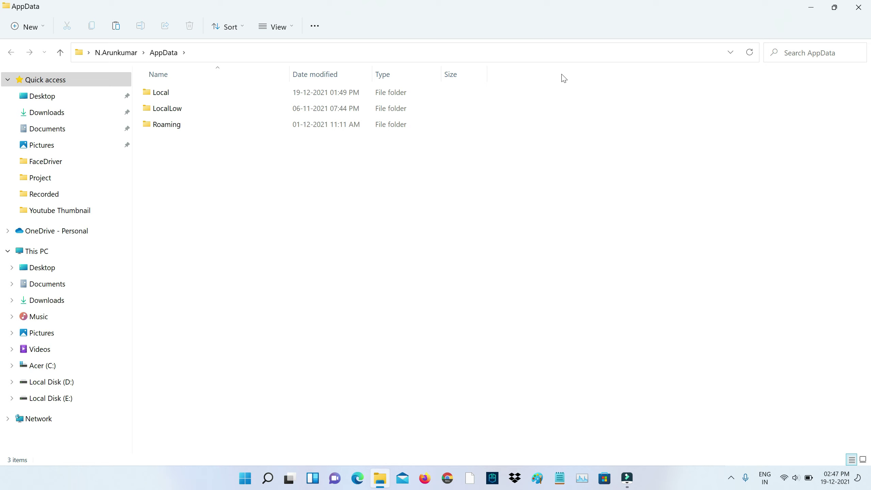
pyautogui.click(303, 126)
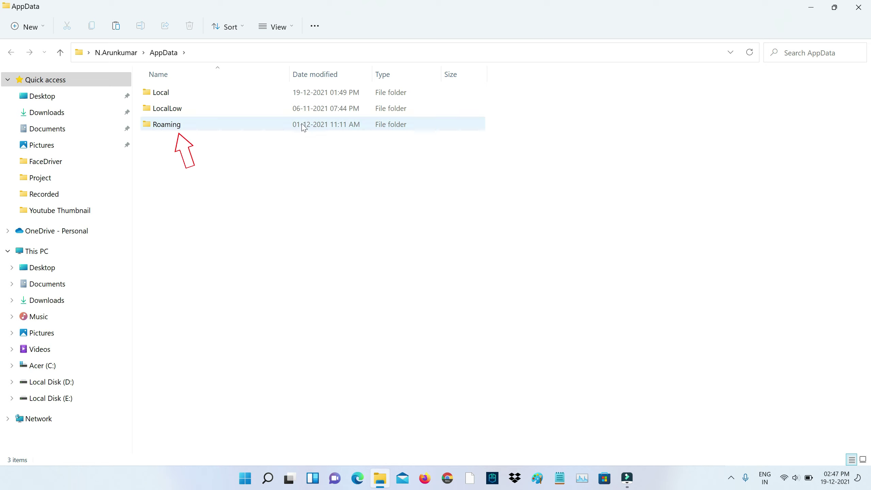
pyautogui.doubleClick(304, 126)
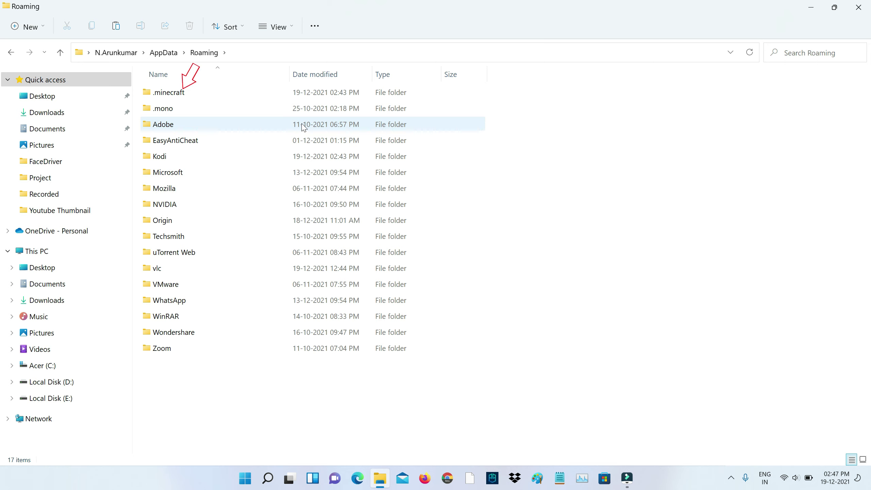
pyautogui.doubleClick(325, 97)
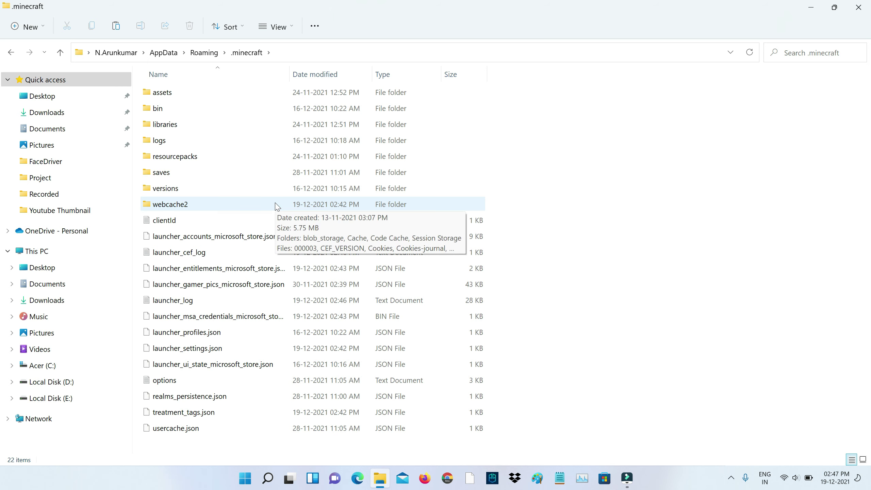
pyautogui.click(277, 205)
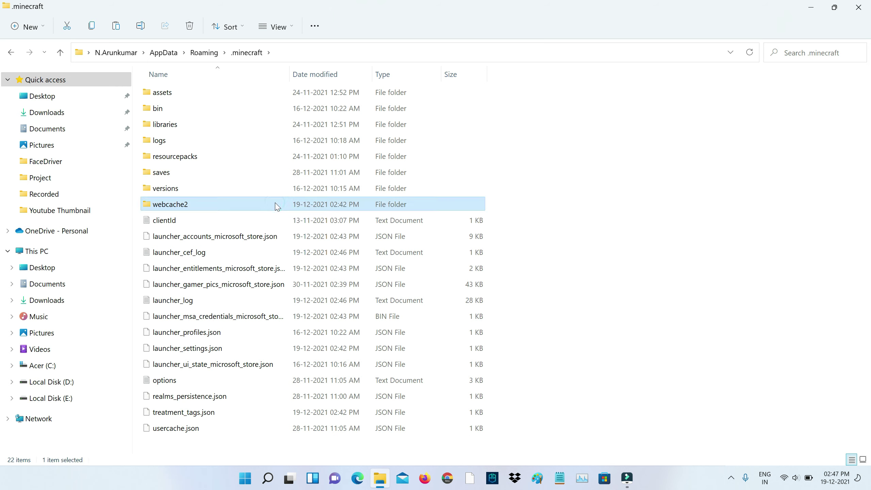
pyautogui.press('Delete')
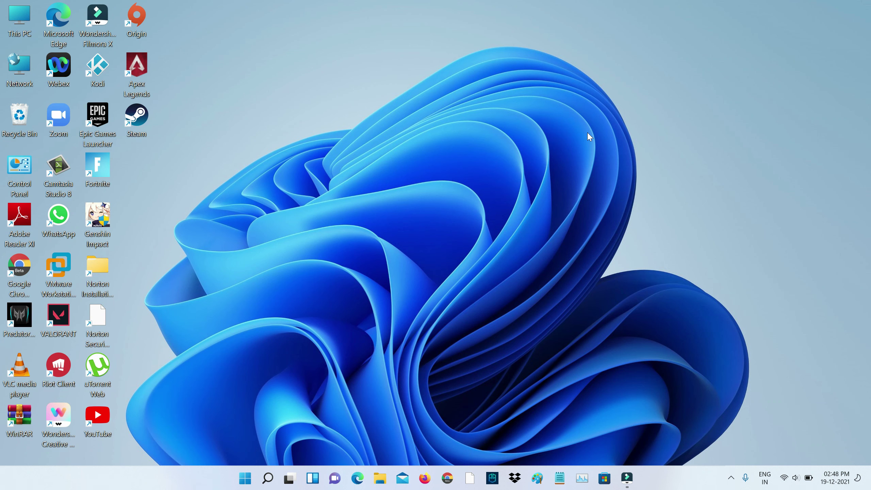
# Find Minecraft Launcher via search and run Repair from its App settings.
pyautogui.press('super+s')
pyautogui.write('mine')
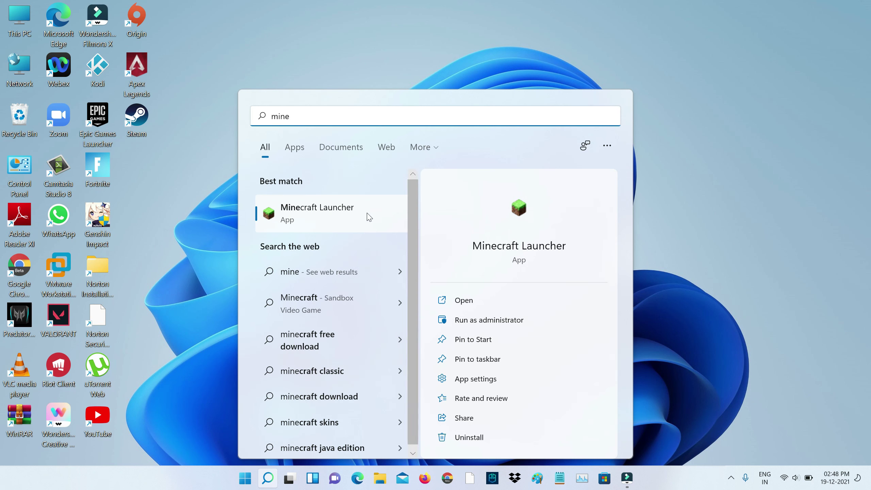
pyautogui.rightClick(369, 216)
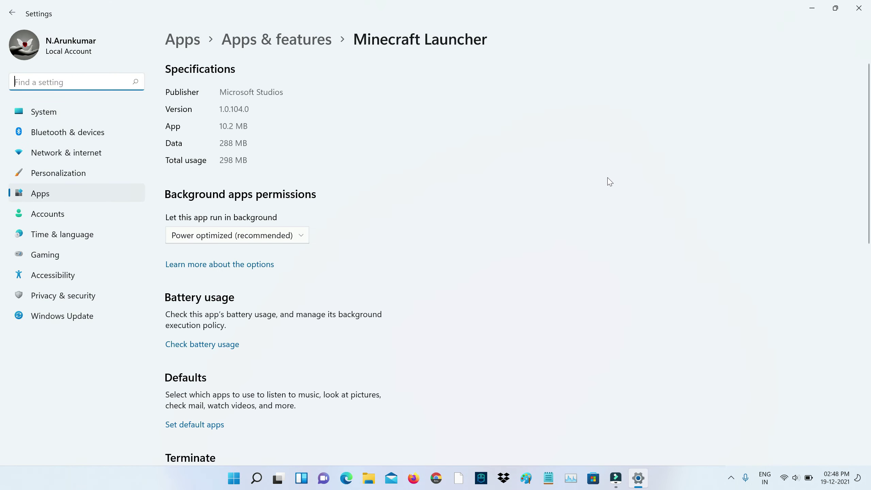
pyautogui.scroll(-5, 339, 304)
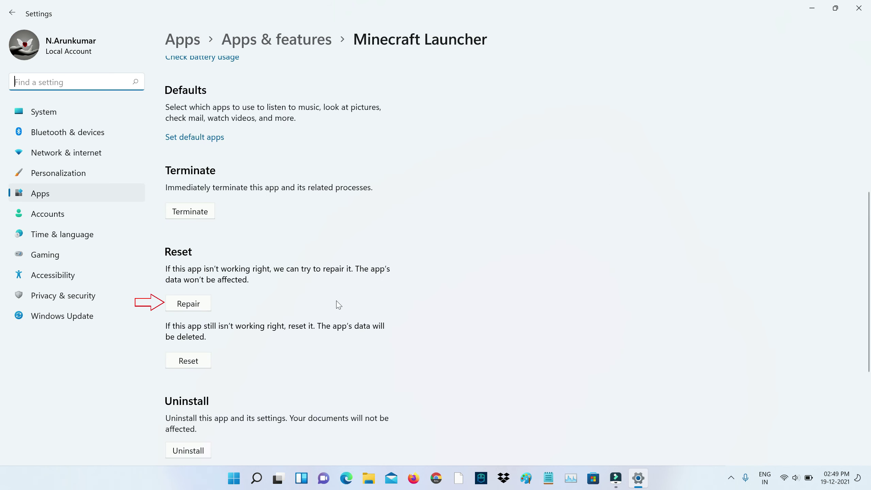
pyautogui.click(200, 307)
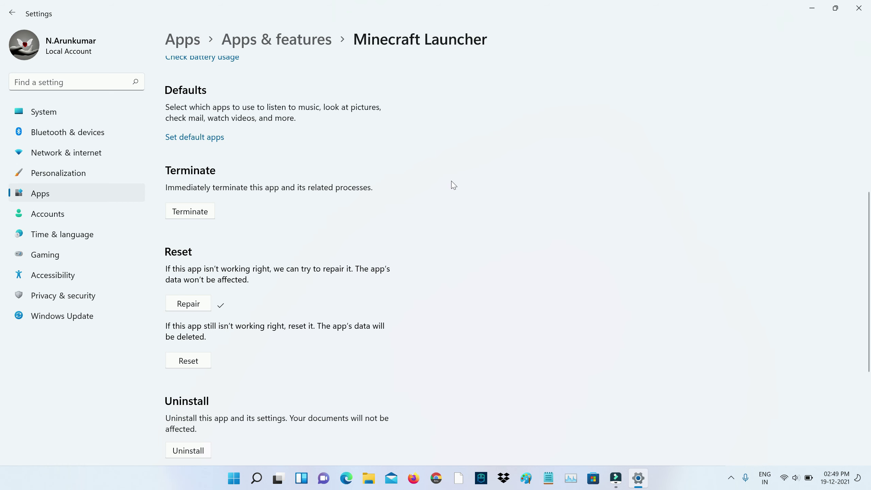
pyautogui.click(858, 8)
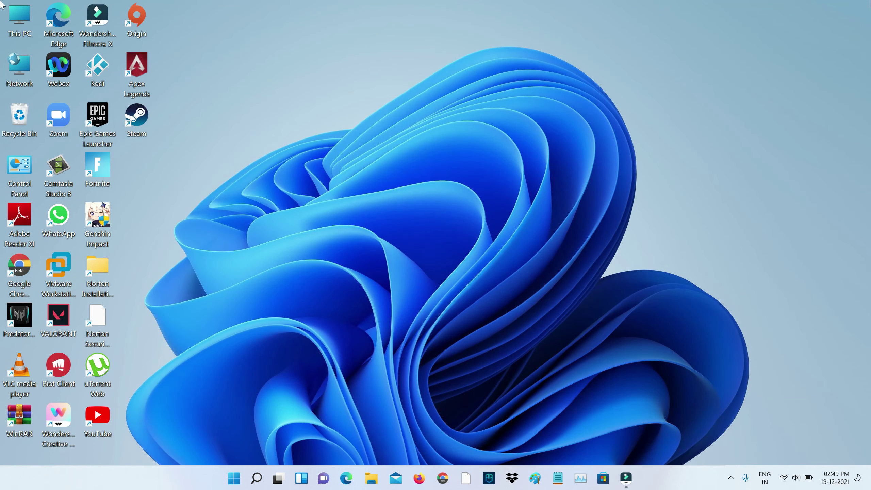
pyautogui.hotkey('alt', 'F4')
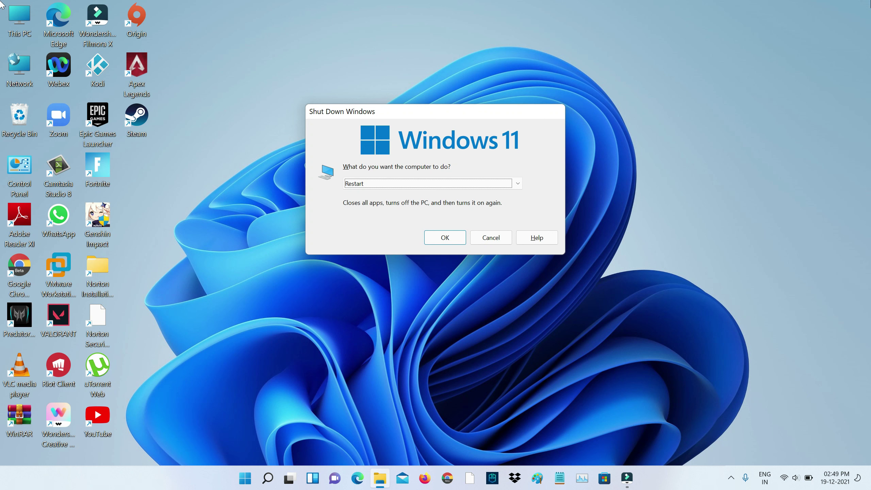
pyautogui.press('Escape')
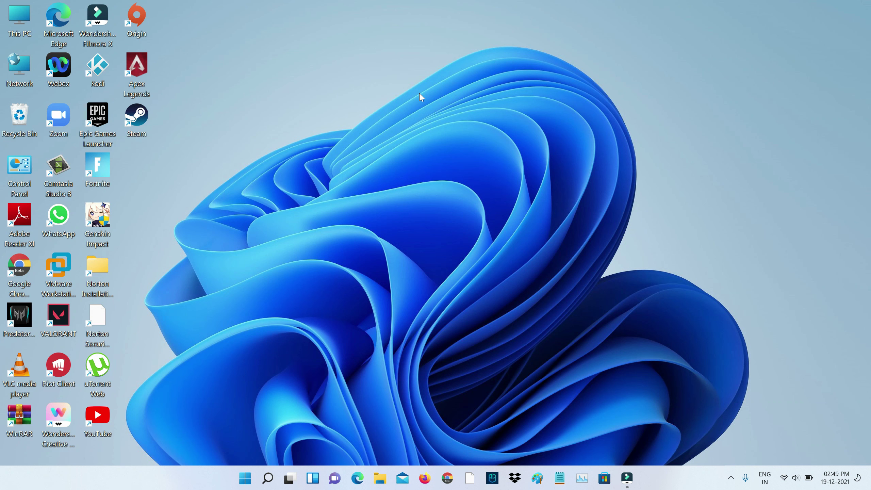
# Reopen Minecraft Launcher from Start, reposition its window, and launch Java Edition 1.18.1 again.
pyautogui.press('super')
pyautogui.write('min')
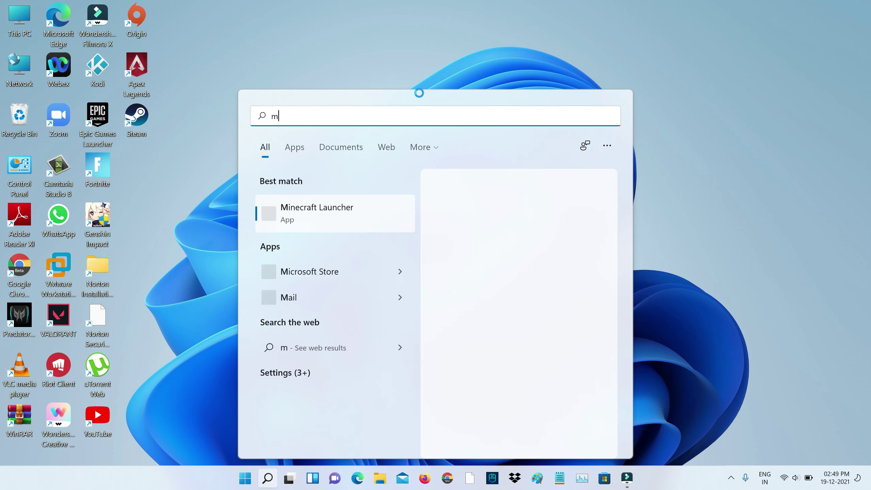
pyautogui.click(357, 212)
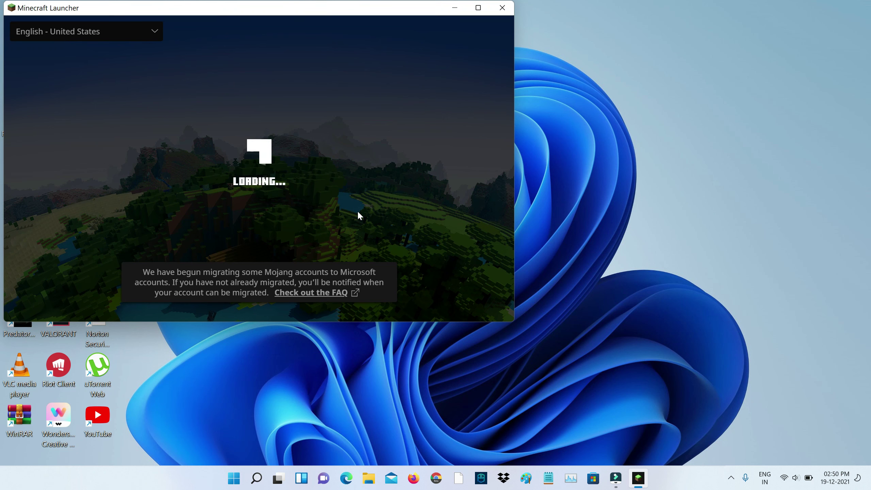
pyautogui.moveTo(429, 14); pyautogui.dragTo(606, 40)
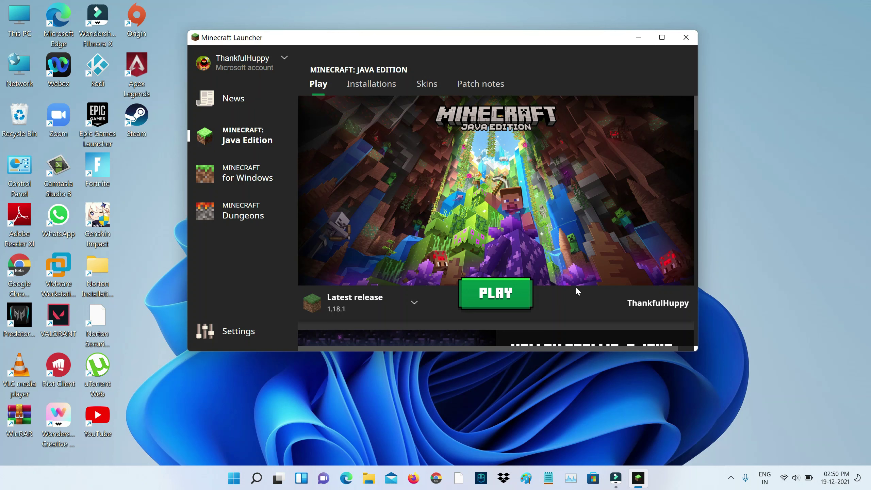
pyautogui.click(516, 287)
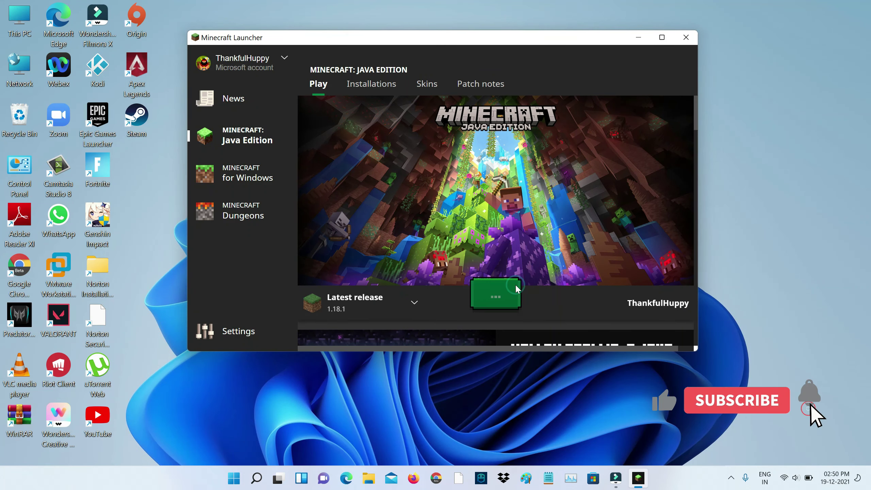